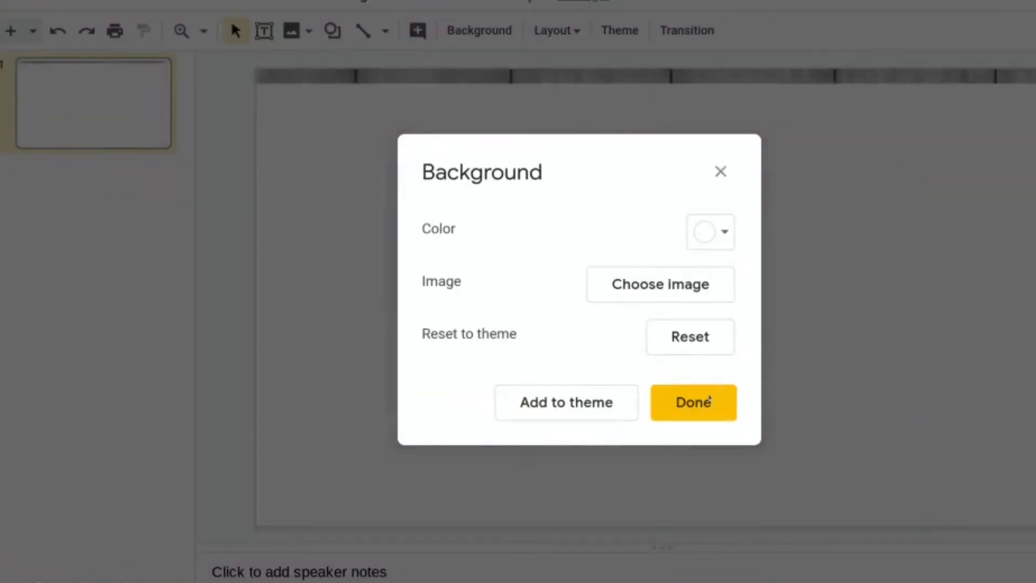
Confirm the slide background and position and enlarge the banner template image so it covers the whole slide.
click(694, 402)
drag(756, 326, 747, 318)
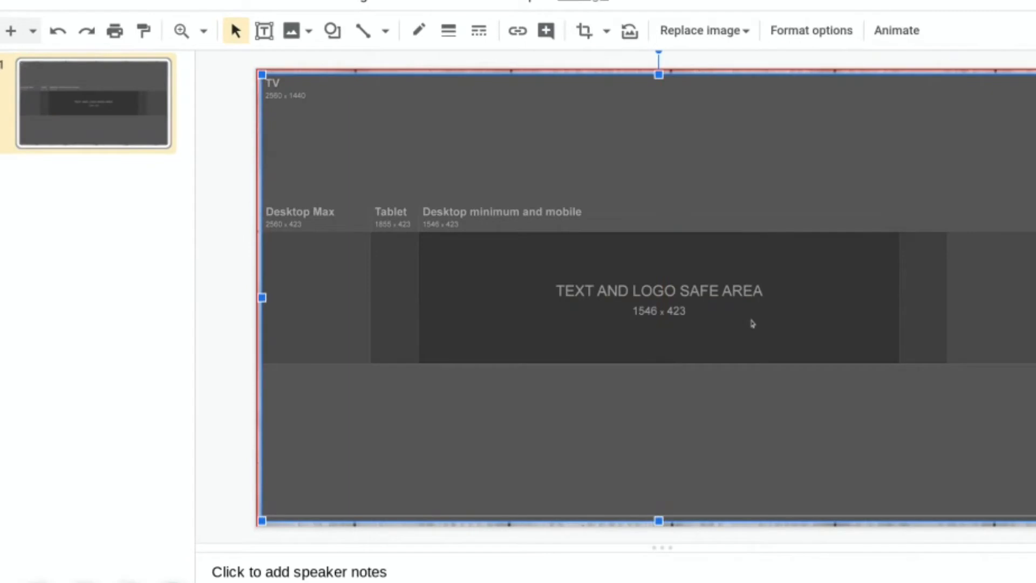
double_click(747, 319)
key(Escape)
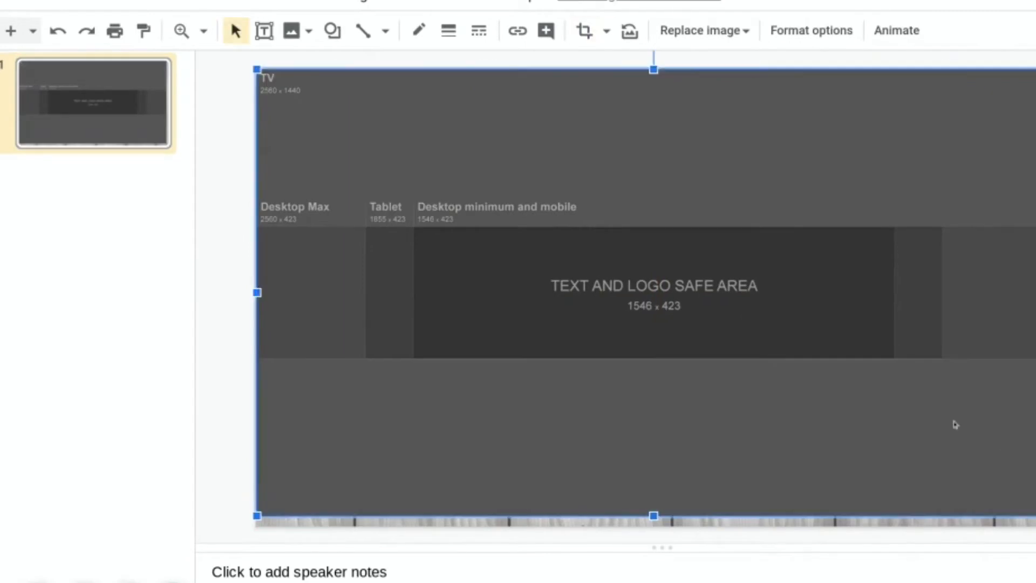
mouse_move(1035, 515)
mouse_down()
mouse_move(1035, 536)
mouse_move(1035, 526)
mouse_up()
click(1035, 399)
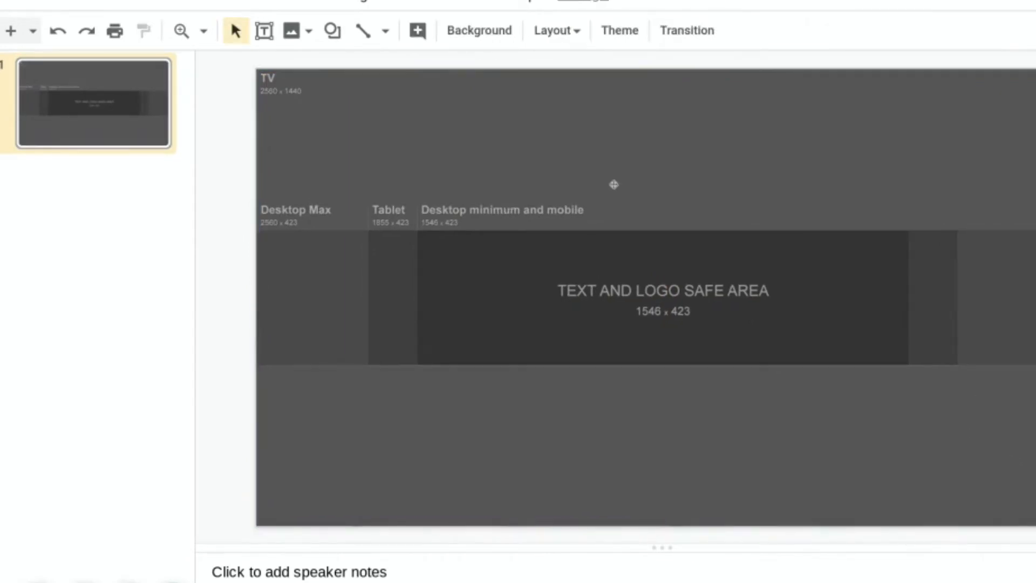
Draw a rectangle exactly over the template's text and logo safe area, then delete the template image.
click(185, 2)
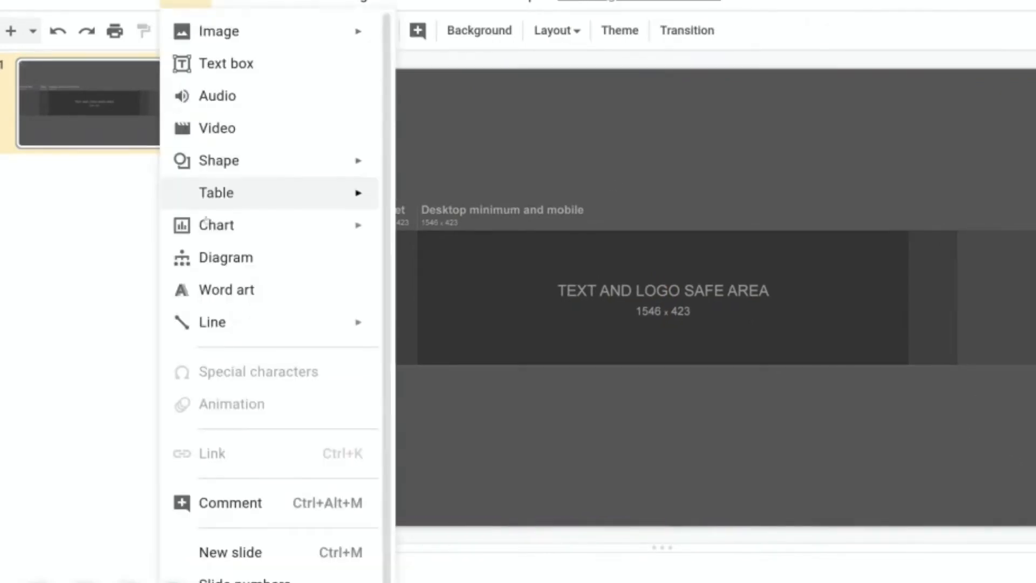
click(445, 64)
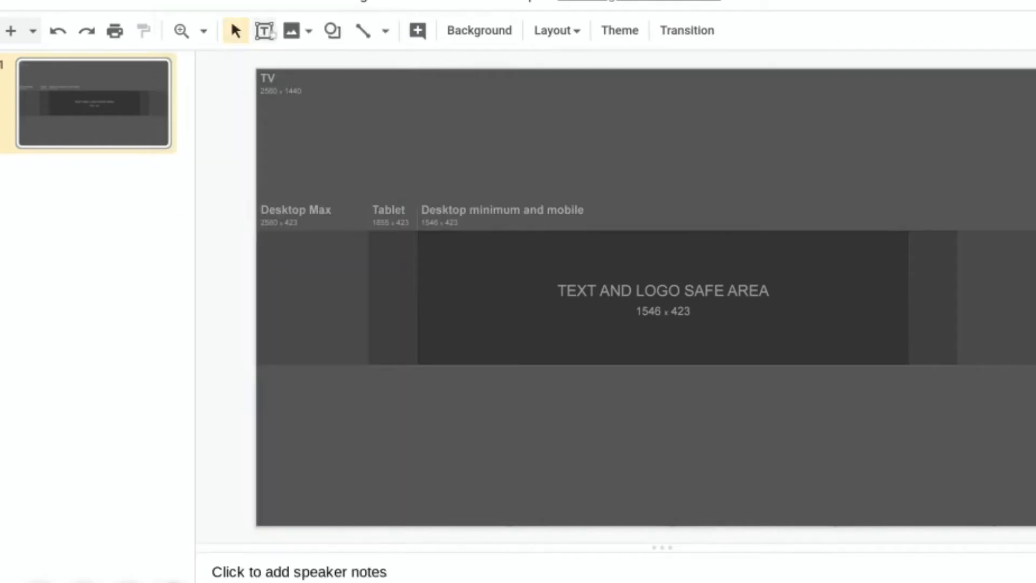
click(331, 31)
mouse_move(358, 67)
click(492, 75)
drag(418, 231, 906, 365)
click(978, 421)
key(Delete)
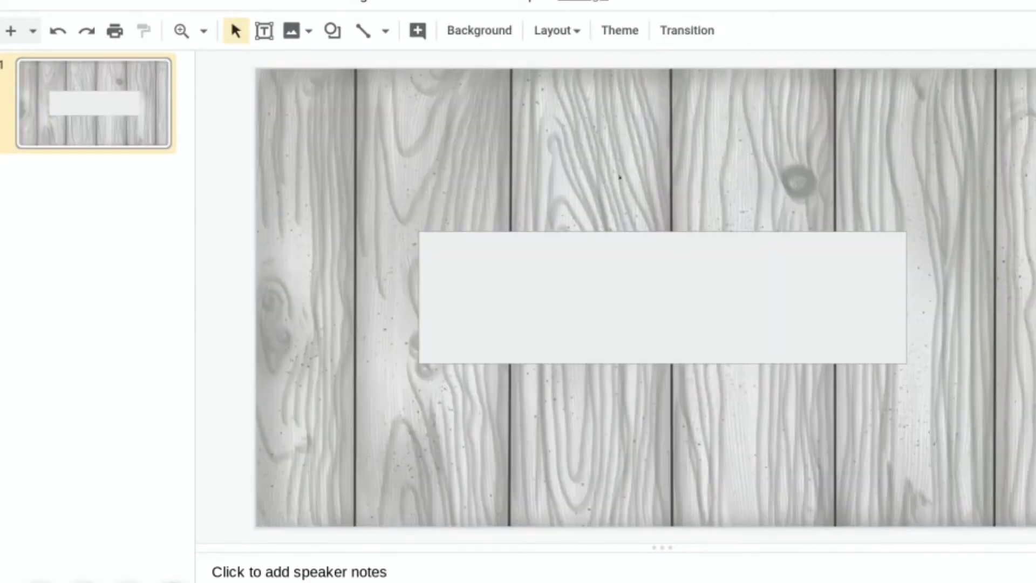
Make the safe-area rectangle's fill transparent so only its outline remains.
click(712, 296)
click(417, 30)
click(474, 107)
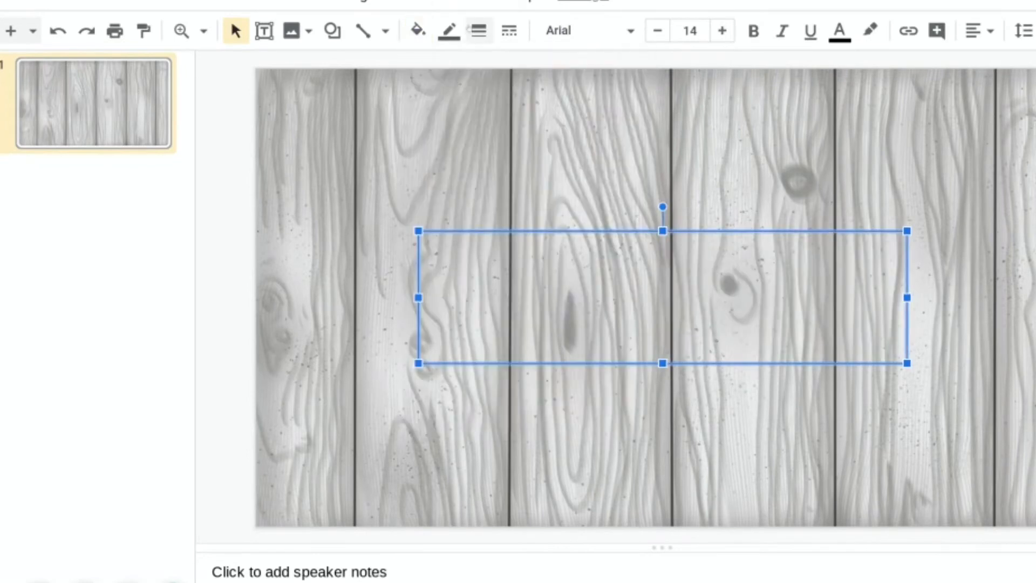
click(471, 29)
click(152, 373)
click(221, 437)
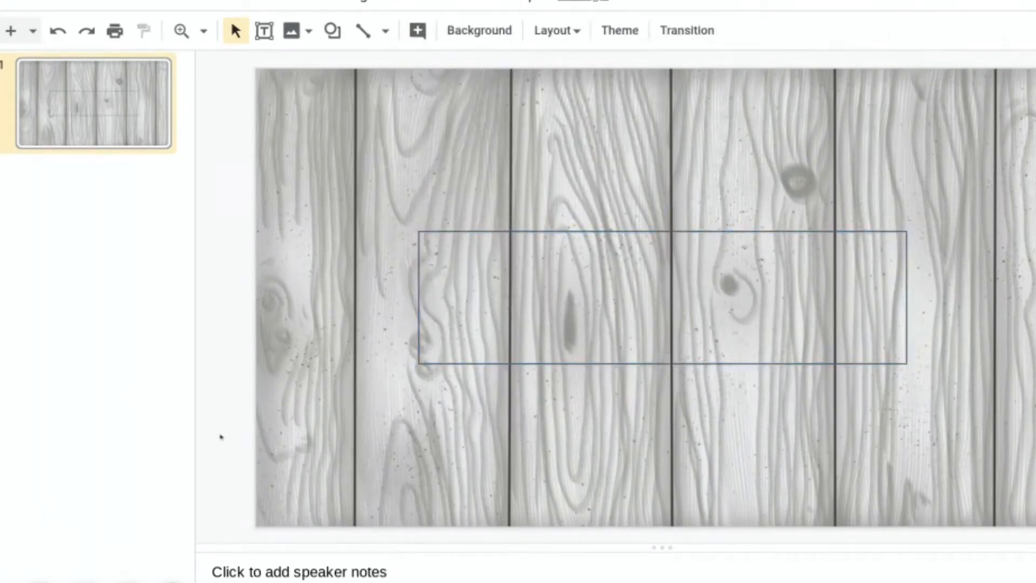
Insert the image empty.png from the computer's Downloads folder onto the slide.
click(139, 3)
mouse_move(186, 4)
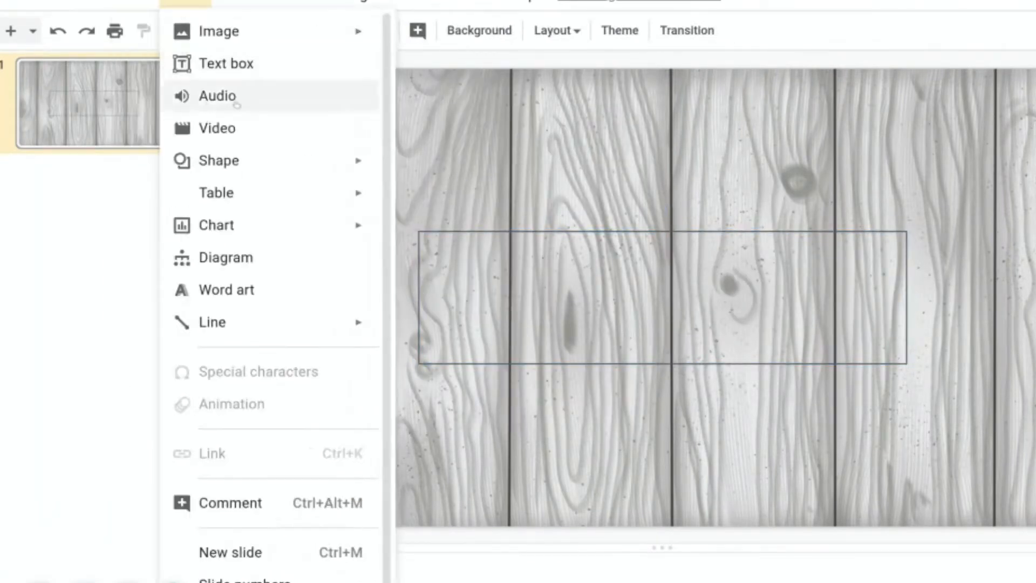
mouse_move(229, 34)
click(444, 43)
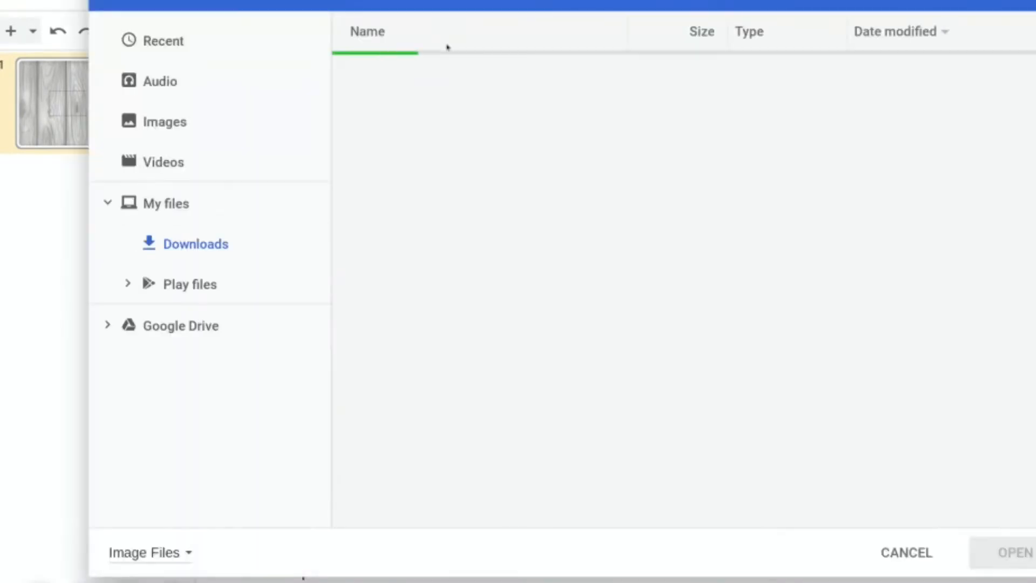
click(423, 125)
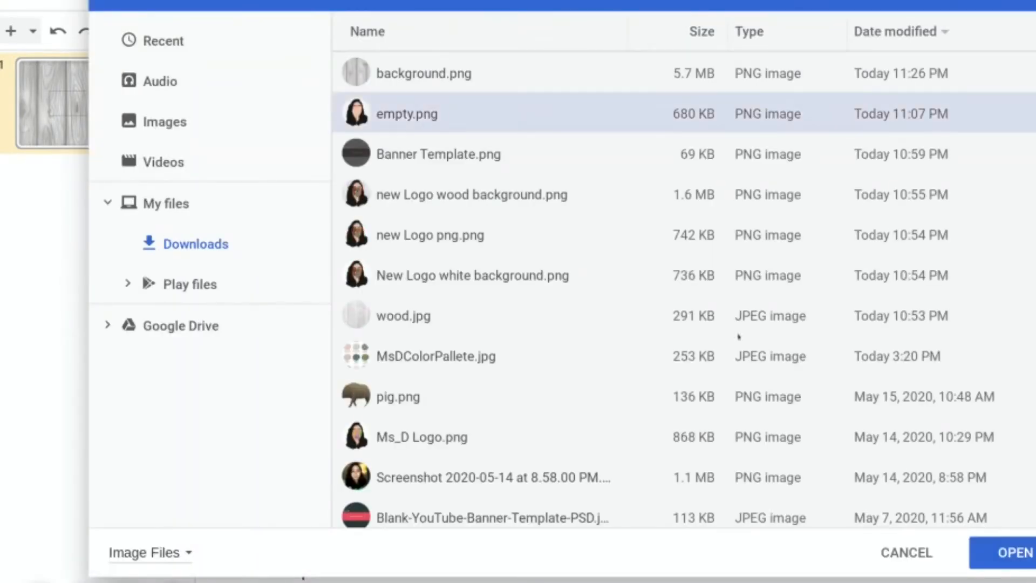
click(987, 540)
Shrink the portrait image to fit the safe-area rectangle's height and place it inside the rectangle's right end.
drag(967, 141, 815, 276)
double_click(815, 276)
key(super)
click(934, 208)
drag(907, 207, 874, 238)
drag(828, 292, 873, 322)
click(896, 294)
key(Escape)
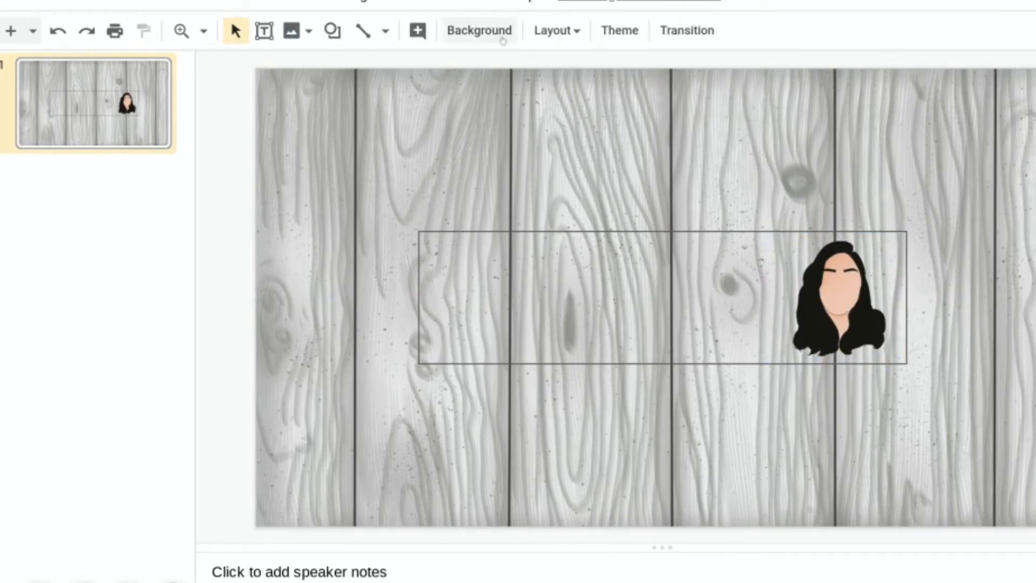
Insert word art reading "Ms. D!" on the slide.
click(183, 4)
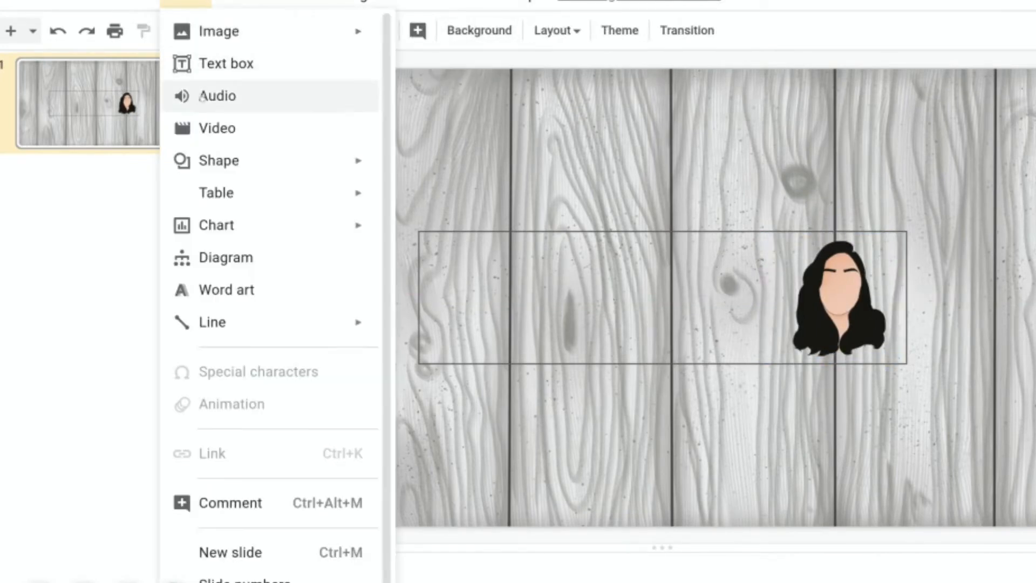
click(222, 290)
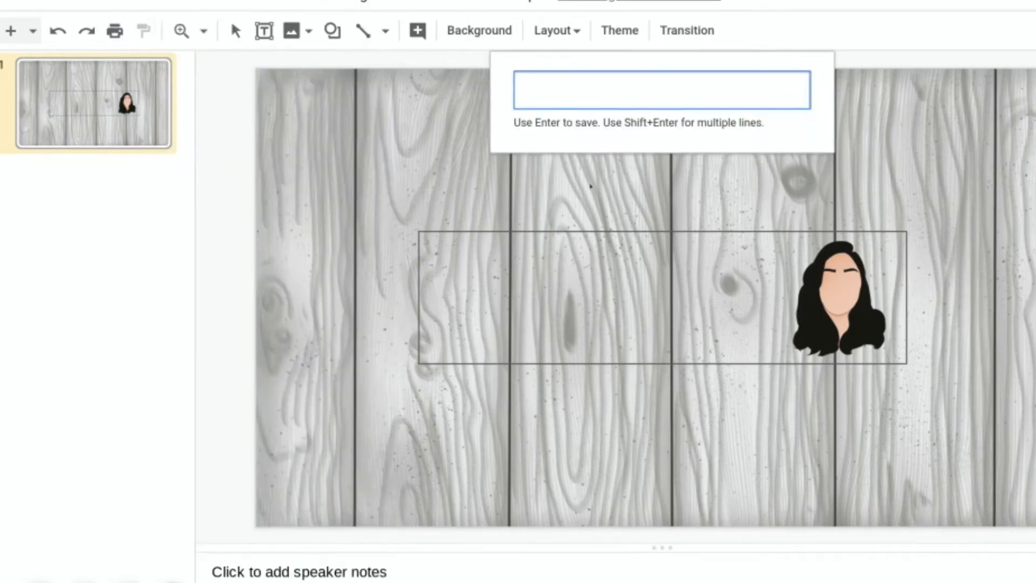
text(Ms.)
key(Return)
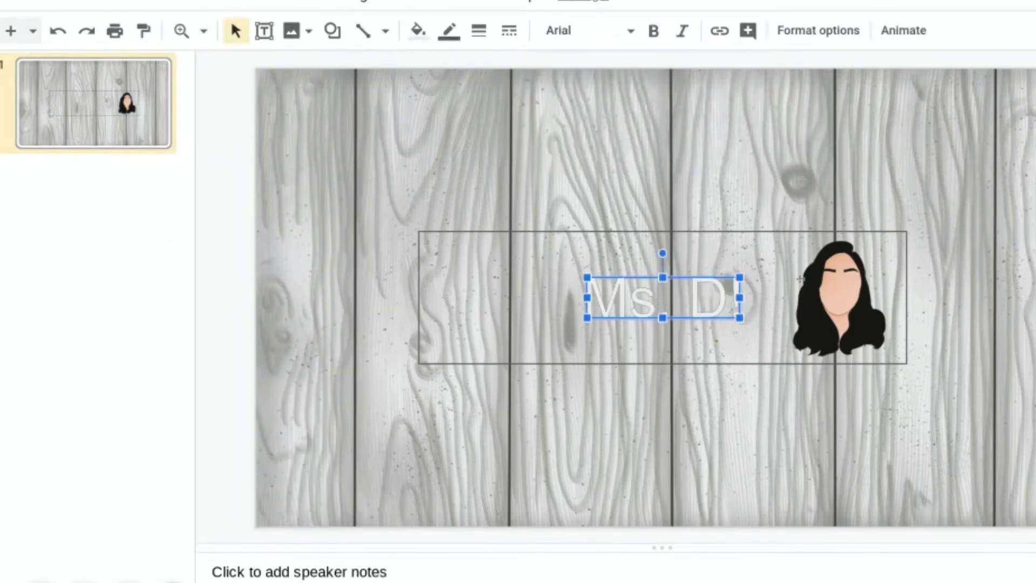
Give the word art a transparent fill and a thicker black outline, and make it bold.
click(418, 30)
click(486, 106)
click(449, 30)
click(457, 100)
click(654, 30)
click(478, 30)
click(517, 163)
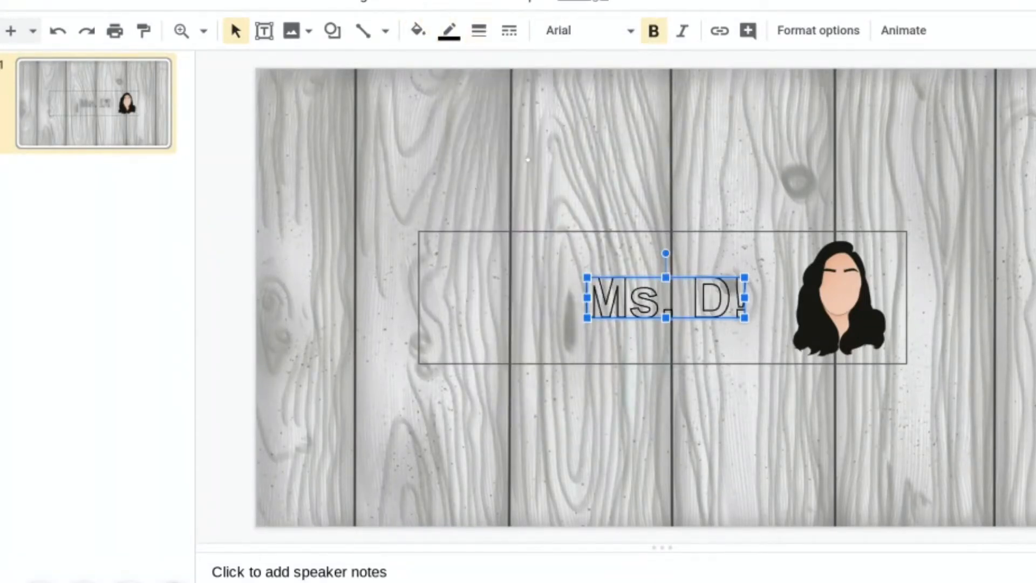
Try the Delius Unicase, Love Ya Like A Sister, Cabin Sketch and Fredoka One fonts on the word art.
click(588, 30)
click(630, 179)
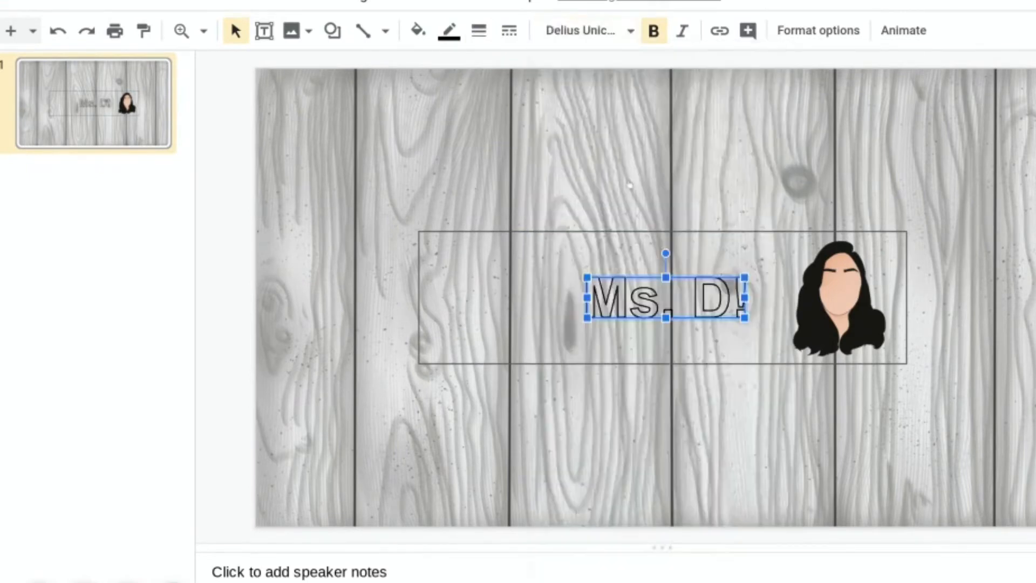
click(588, 30)
click(629, 182)
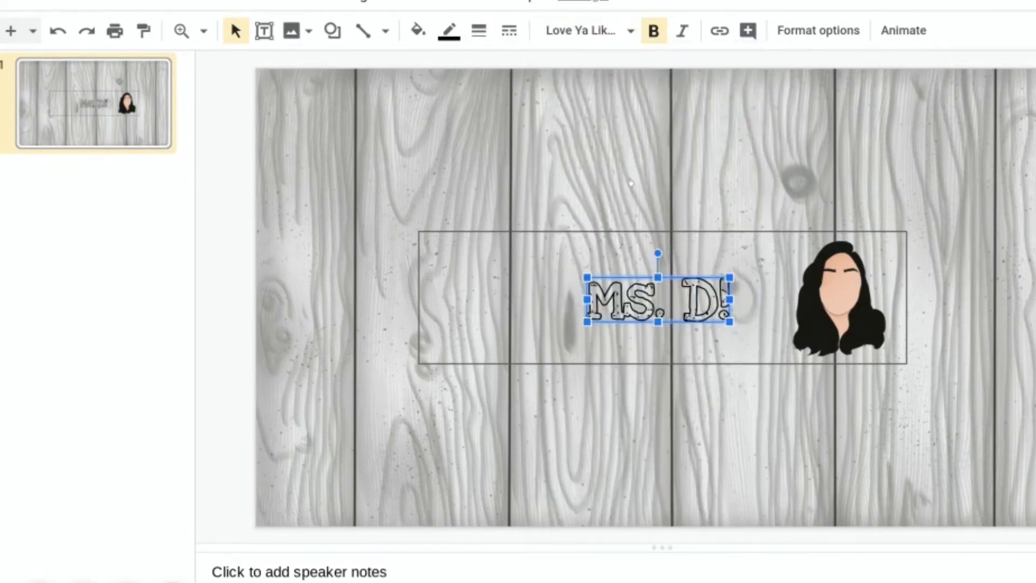
click(593, 31)
scroll(654, 406, down, 3)
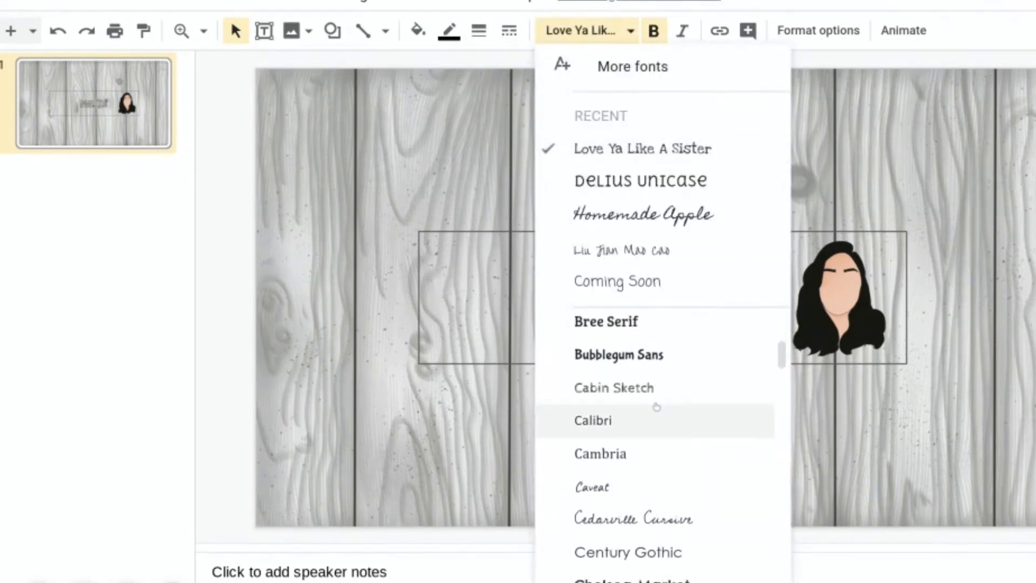
click(653, 399)
click(583, 31)
scroll(643, 529, down, 3)
scroll(641, 532, down, 6)
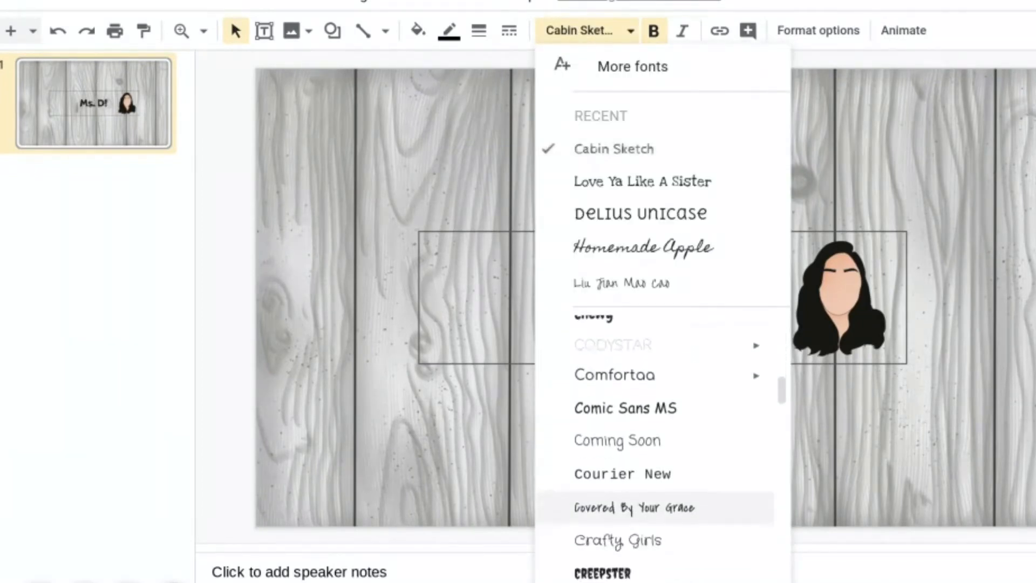
scroll(642, 486, down, 4)
click(638, 513)
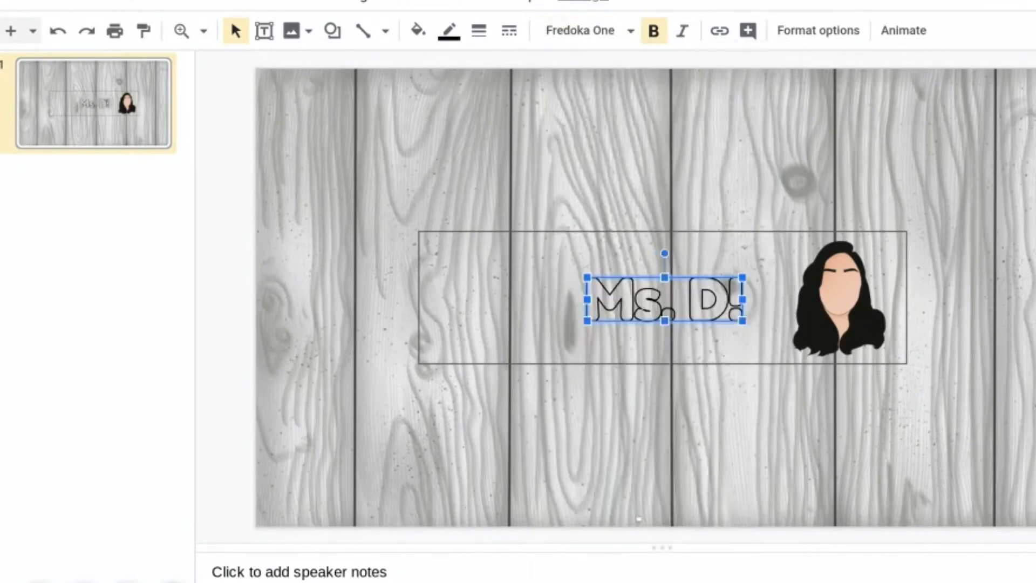
Set the word art's font to Luckiest Guy and move it up inside the safe-area rectangle.
click(580, 31)
scroll(659, 521, down, 5)
scroll(655, 432, down, 10)
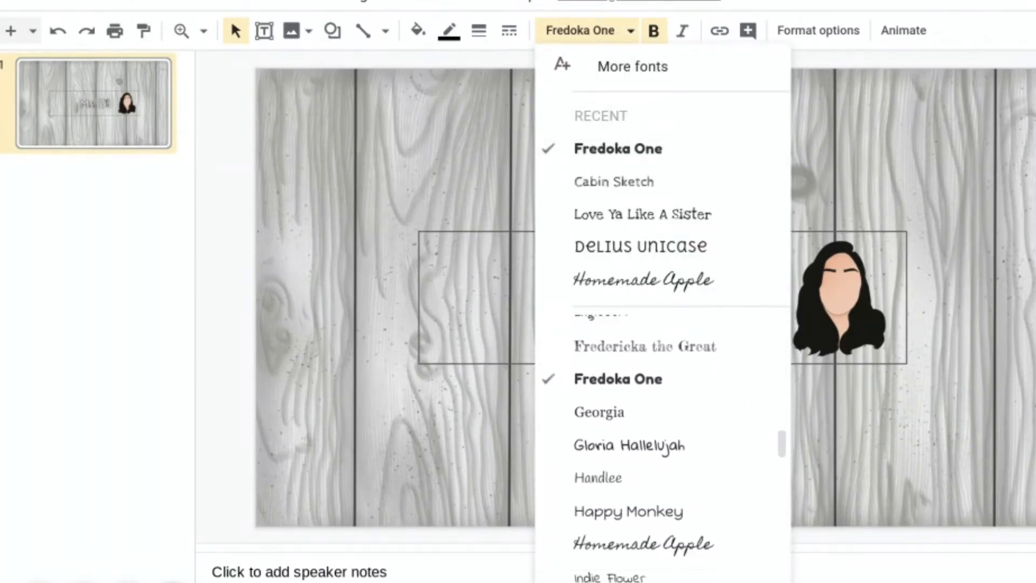
scroll(620, 507, down, 1)
click(618, 507)
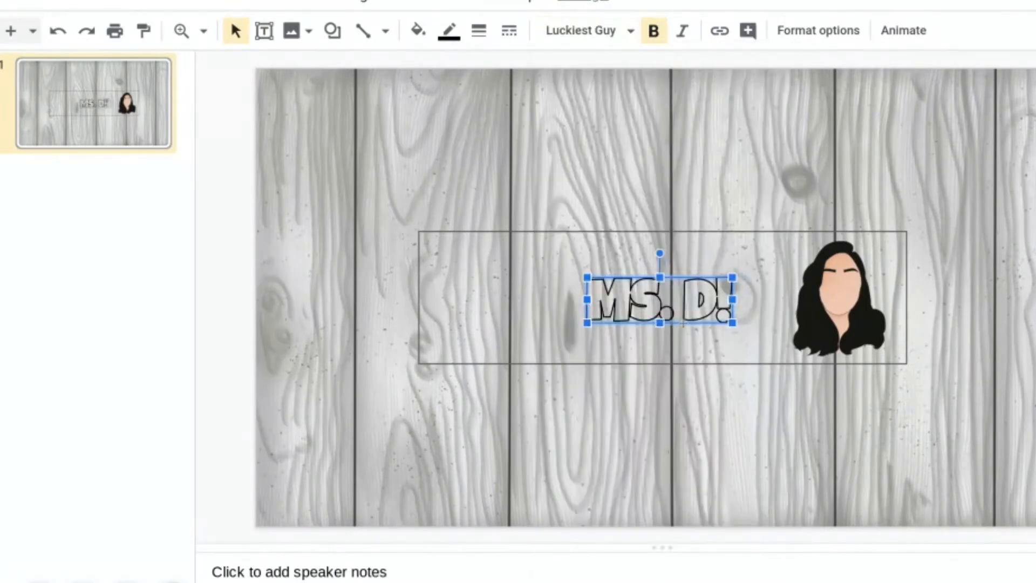
drag(694, 309, 698, 284)
click(636, 58)
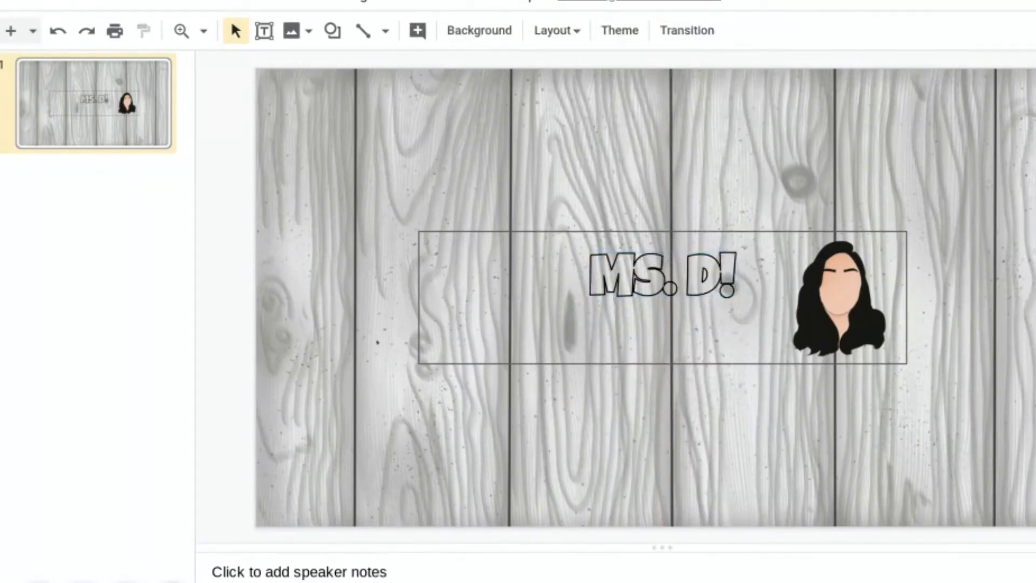
Add a text box reading "Ms. D!" and resize it to sit over the word art.
click(601, 255)
key(Delete)
click(592, 262)
drag(639, 250, 414, 251)
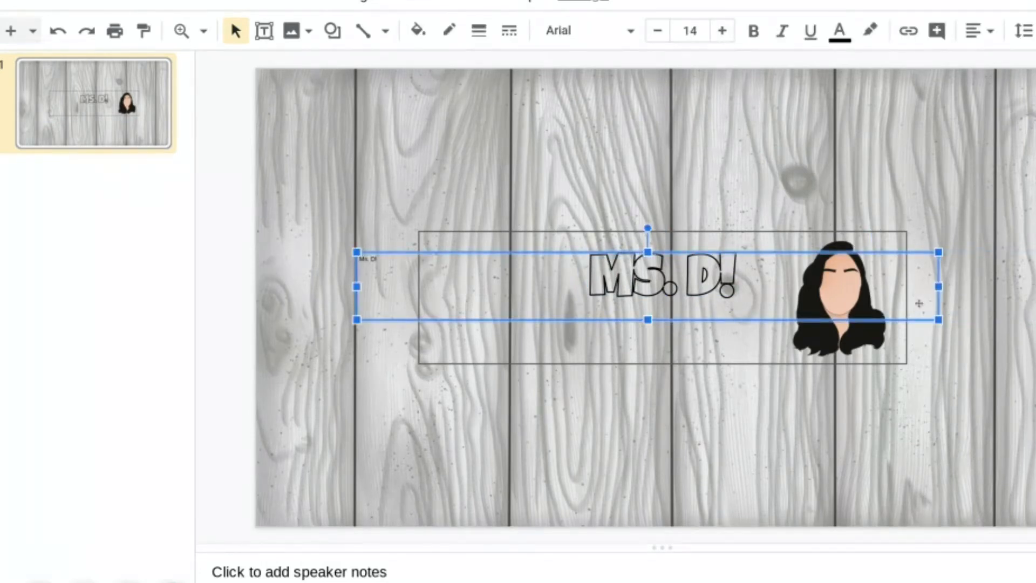
drag(938, 319, 654, 260)
Set the text box's font size to 19 and its font to Luckiest Guy.
click(723, 30)
click(723, 30)
click(723, 30)
click(722, 31)
click(722, 31)
click(588, 31)
click(615, 146)
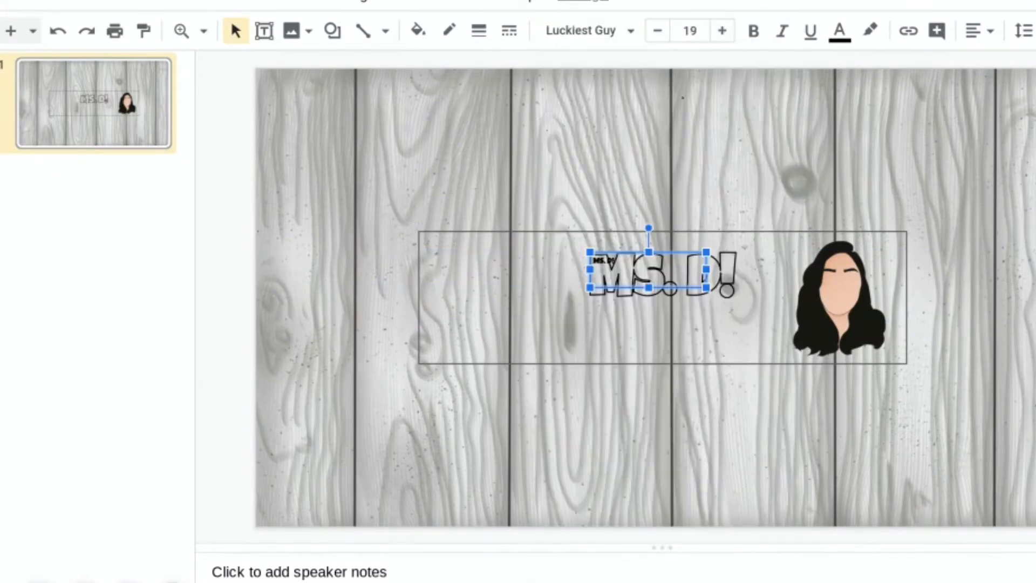
Increase the text box's font size to 87.
click(717, 32)
click(718, 33)
click(717, 32)
click(717, 32)
click(717, 33)
double_click(718, 32)
double_click(717, 32)
triple_click(718, 32)
double_click(717, 33)
triple_click(718, 33)
triple_click(721, 30)
triple_click(722, 31)
triple_click(722, 30)
triple_click(722, 30)
triple_click(721, 31)
click(723, 273)
click(627, 263)
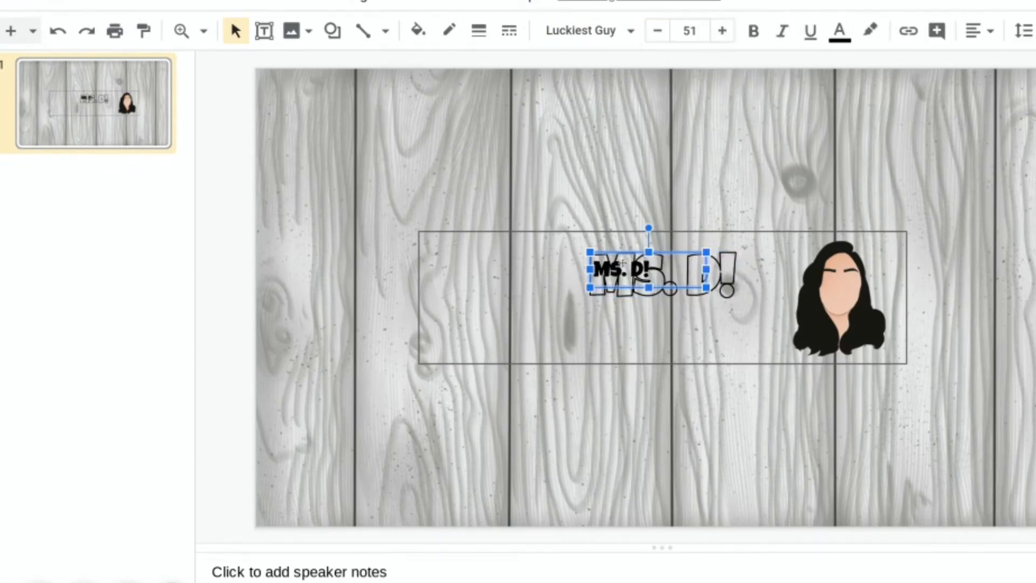
triple_click(722, 31)
double_click(722, 31)
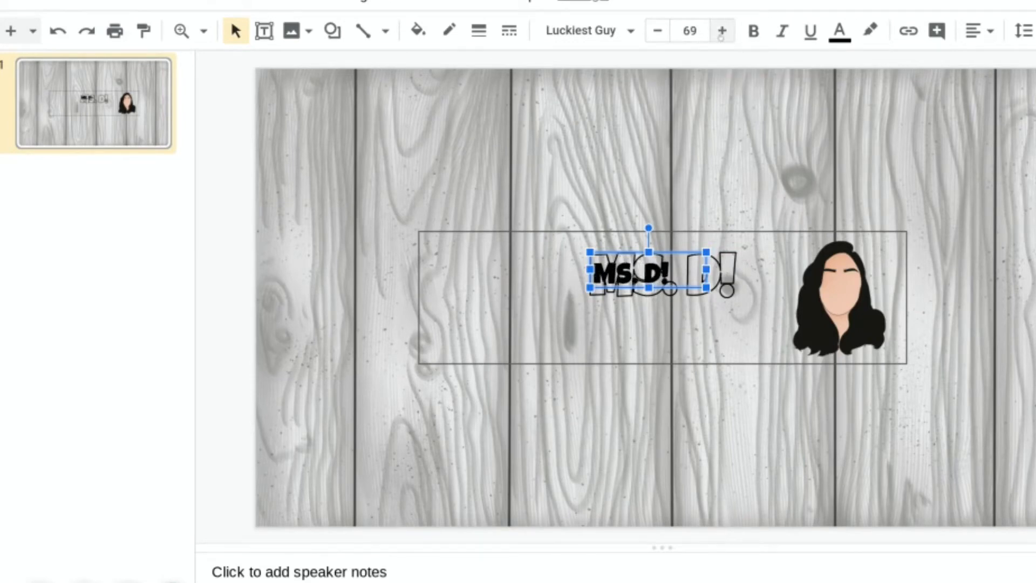
triple_click(722, 31)
triple_click(721, 31)
triple_click(721, 30)
triple_click(721, 31)
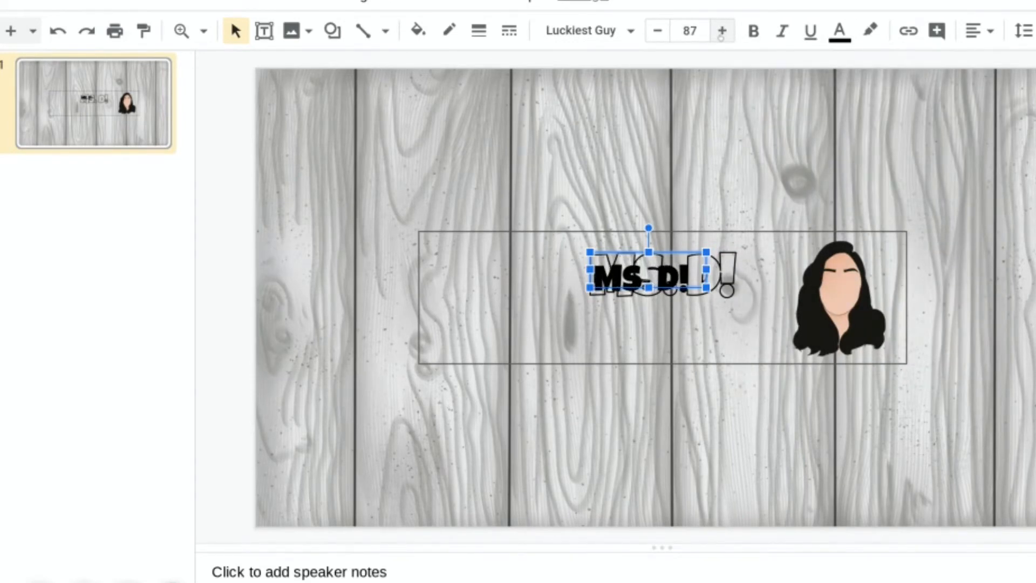
Enlarge the text box and shift it so its first letter lines up with the word art.
drag(706, 288, 744, 297)
key(Right)
key(Right)
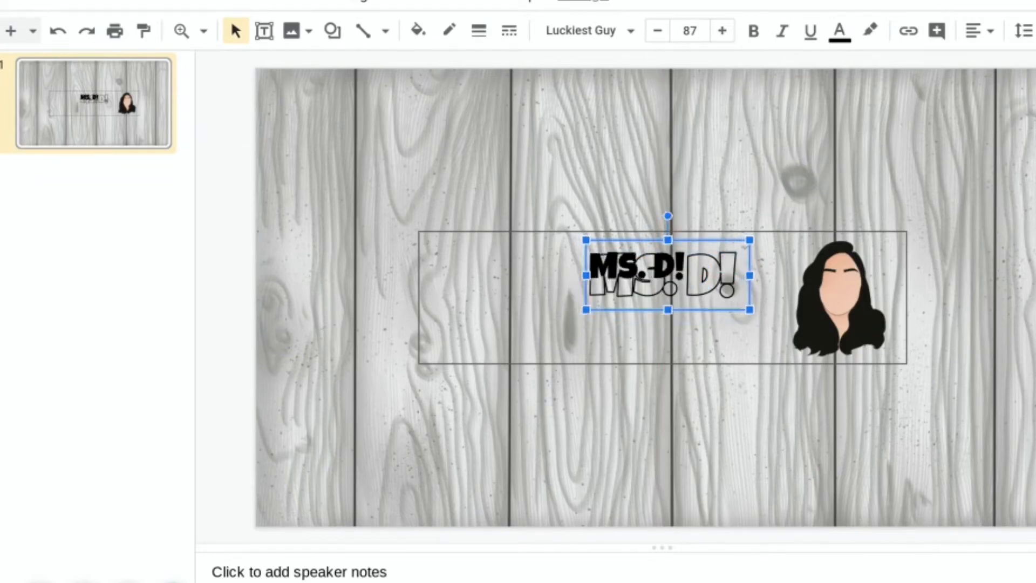
Increase the text box's font size to 138 so its letters fill the word art outlines.
triple_click(715, 38)
double_click(715, 38)
triple_click(715, 39)
triple_click(715, 39)
click(715, 39)
double_click(716, 39)
triple_click(716, 39)
double_click(715, 39)
triple_click(715, 39)
double_click(715, 39)
triple_click(715, 39)
triple_click(715, 39)
click(715, 39)
right_click(715, 38)
triple_click(715, 39)
triple_click(715, 39)
double_click(715, 39)
triple_click(716, 38)
triple_click(715, 38)
double_click(716, 39)
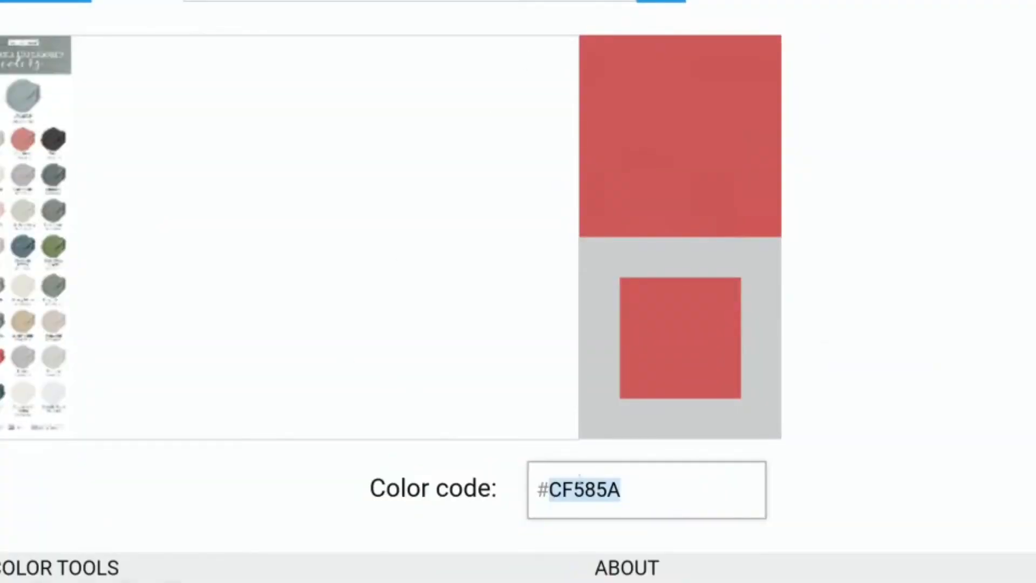
On the color picker page, sample the olive green swatch from the palette image and copy its color code.
click(580, 482)
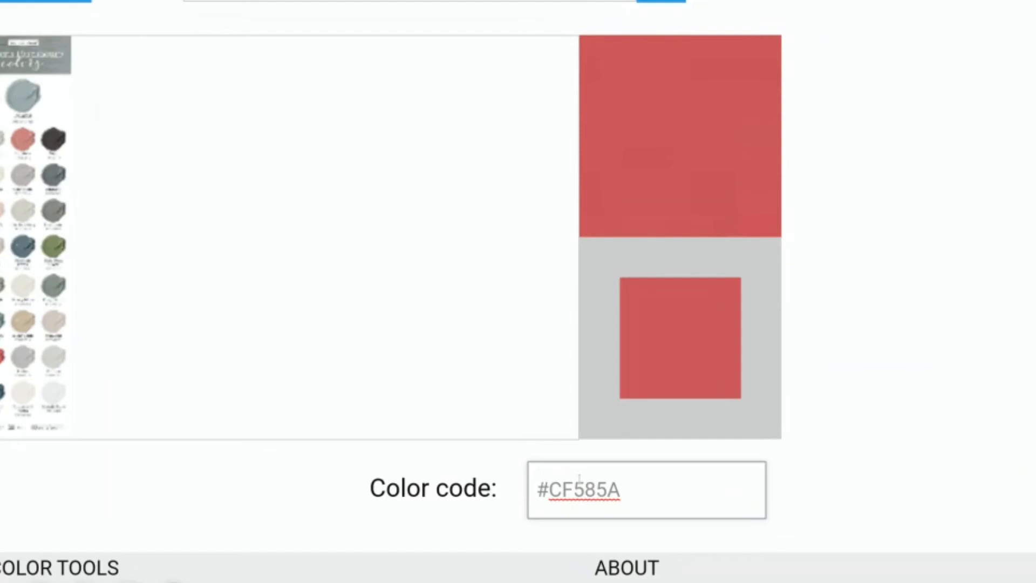
double_click(579, 480)
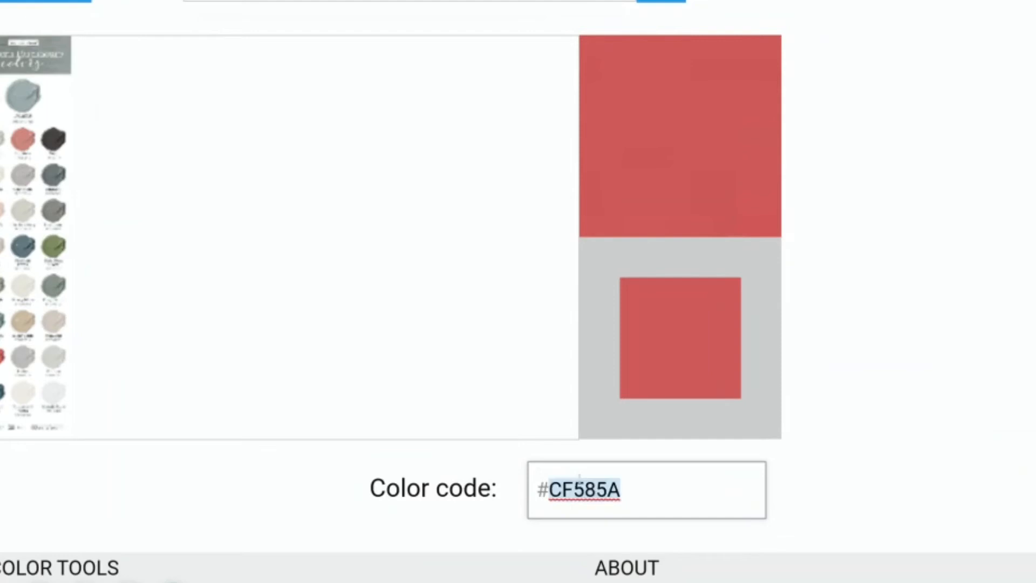
click(52, 248)
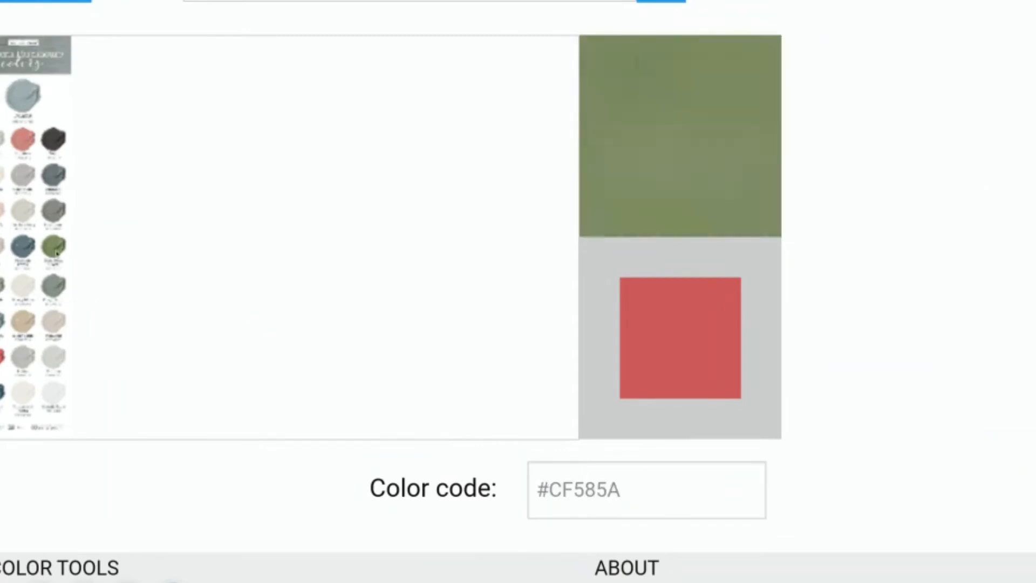
double_click(580, 485)
key(ctrl+c)
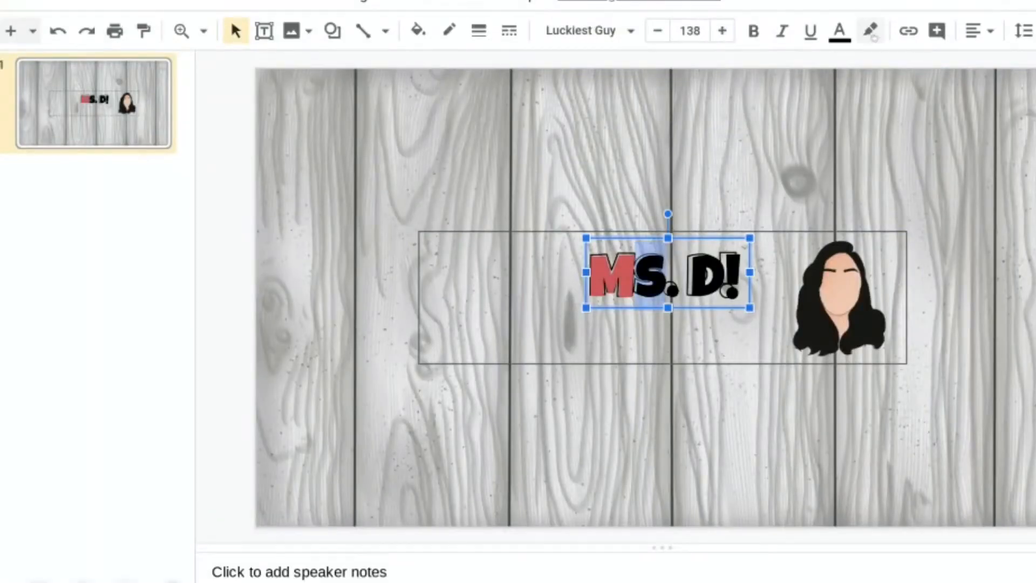
Apply the copied olive green code 7C8B64 as a custom text color to the letter "S" in the text box.
click(839, 30)
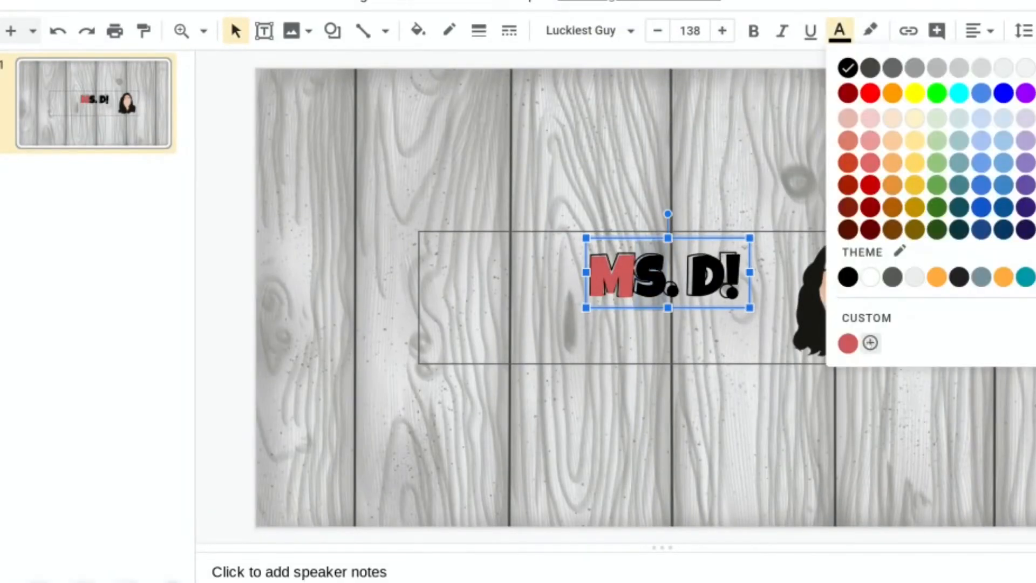
click(869, 342)
key(ctrl+v)
click(649, 438)
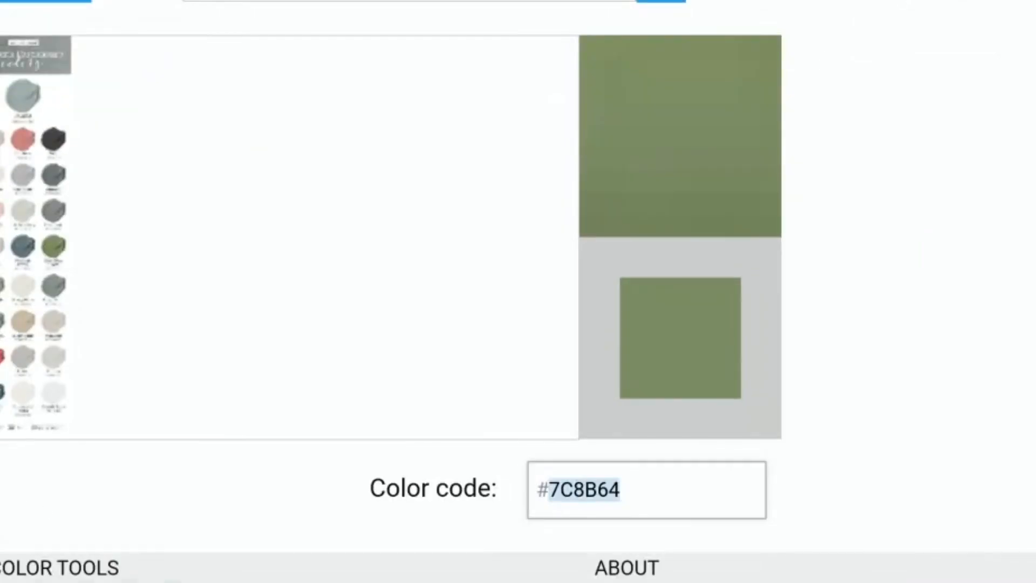
Sample the dark teal swatch (446972) from the palette image and apply it as a custom text color to the period.
click(23, 246)
double_click(556, 492)
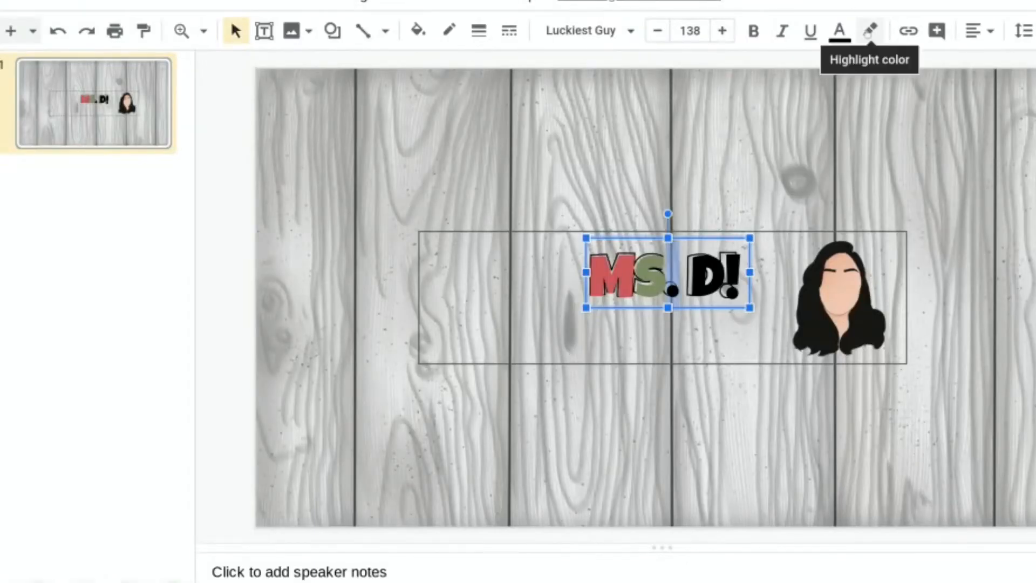
click(839, 30)
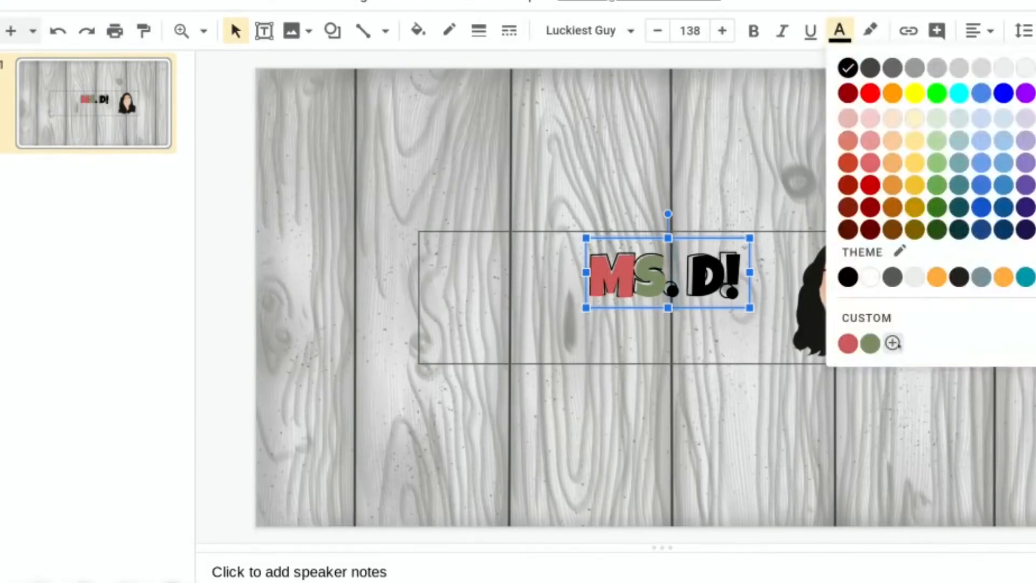
click(890, 342)
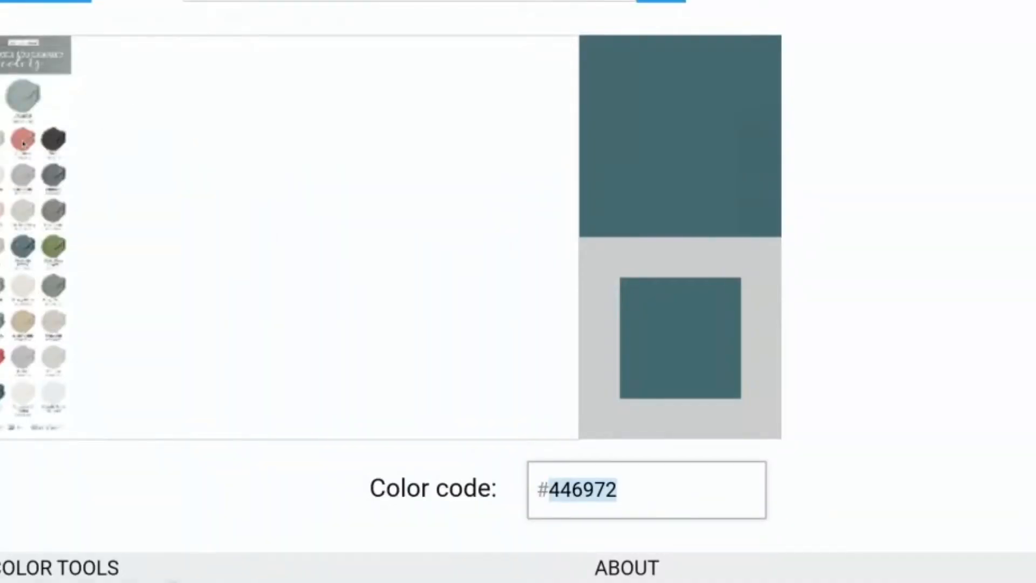
On the color picker page, sample the coral pink swatch (D18680) from the palette image and copy its color code.
click(23, 142)
double_click(589, 476)
key(ctrl+c)
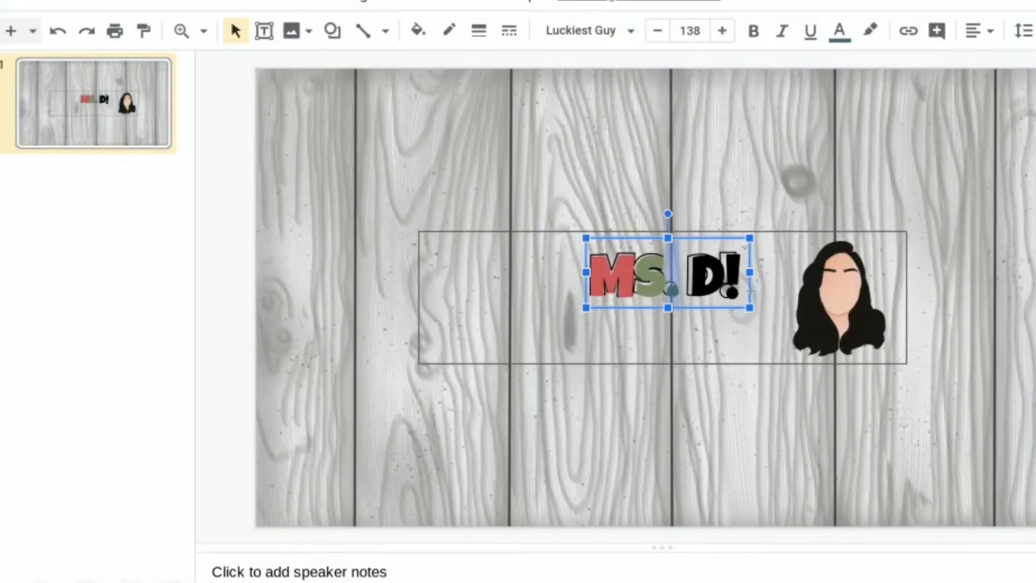
Apply the copied coral pink code D18680 as a custom text color to the letter "D" in the text box.
key(shift+Left)
key(shift+Left)
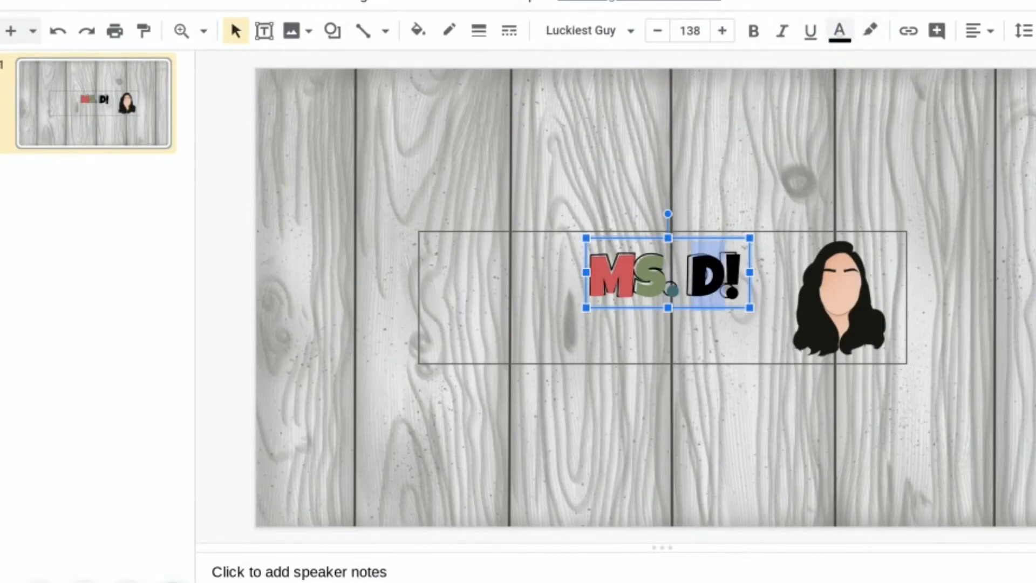
click(839, 31)
click(913, 342)
key(ctrl+v)
click(643, 442)
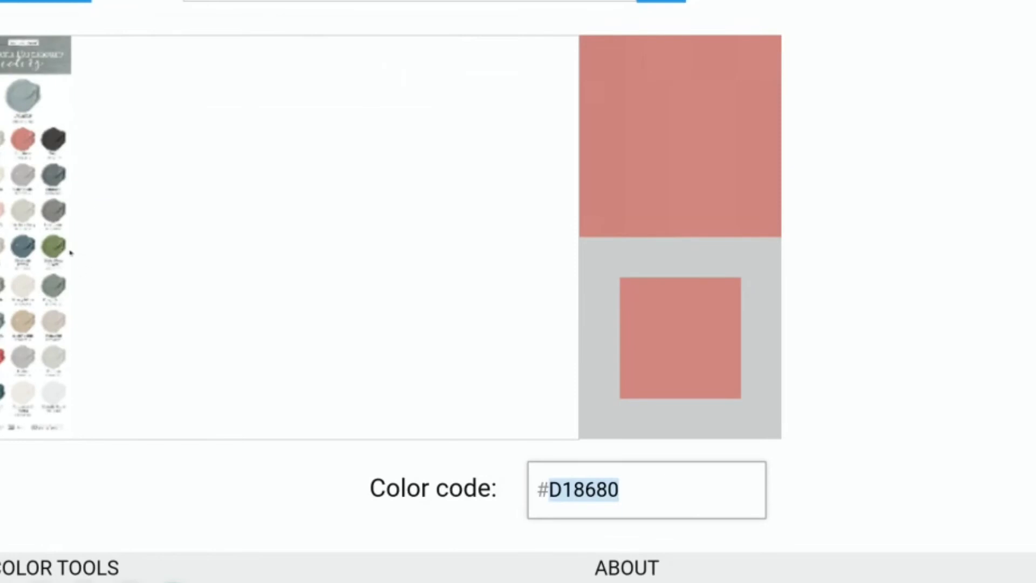
On the color picker page, sample the muted gray-green swatch from the palette image and copy its color code.
click(1, 285)
triple_click(588, 489)
key(ctrl+c)
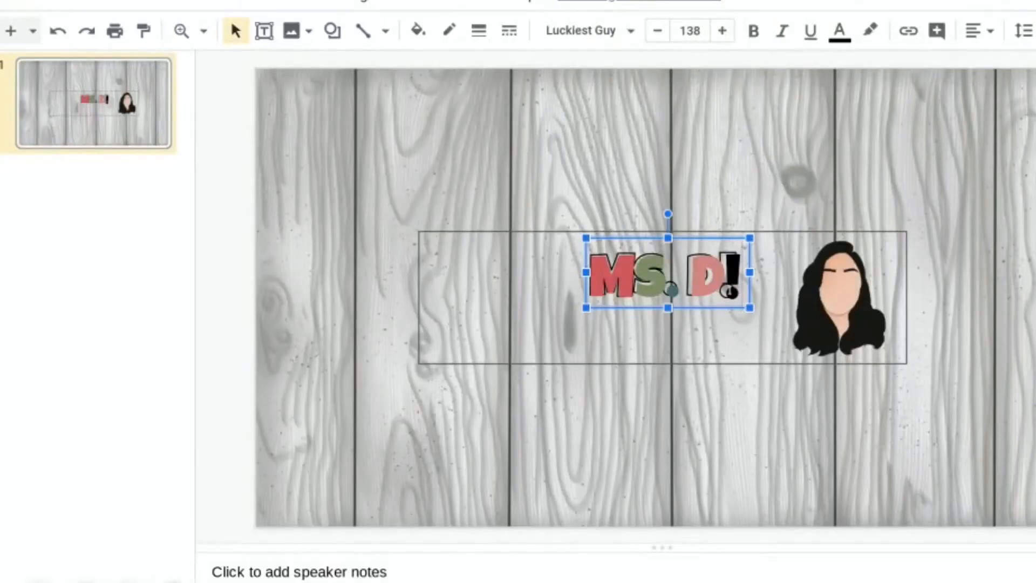
Apply the copied gray-green code as a custom text color to the exclamation mark and deselect the text box.
key(shift+Left)
click(839, 31)
click(937, 342)
key(ctrl+v)
click(642, 440)
key(shift+Left)
key(shift+Left)
key(shift+Left)
click(808, 421)
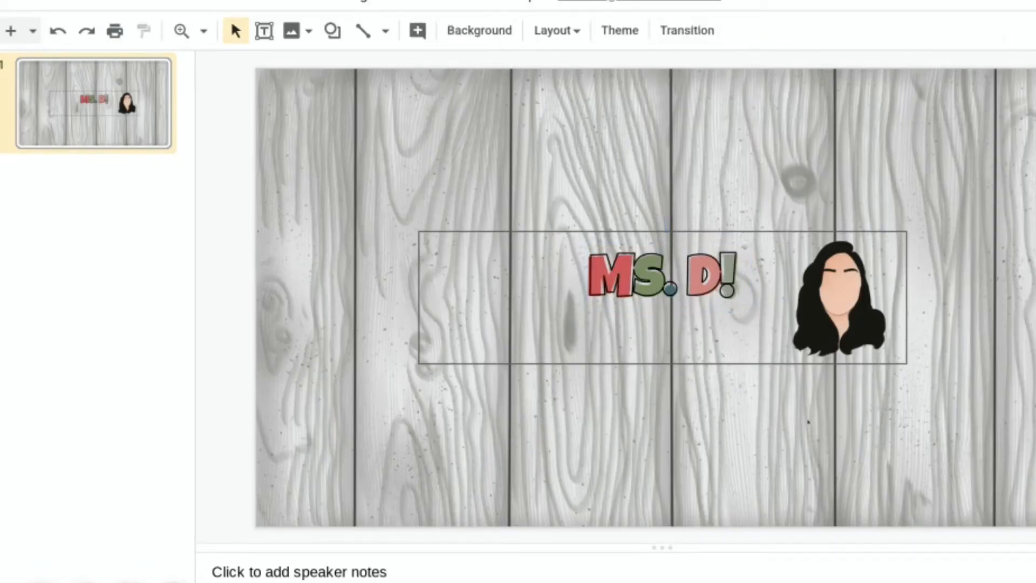
Try an 8px border weight on the "Ms. D!" word art and set it back to 4px.
click(646, 280)
click(478, 31)
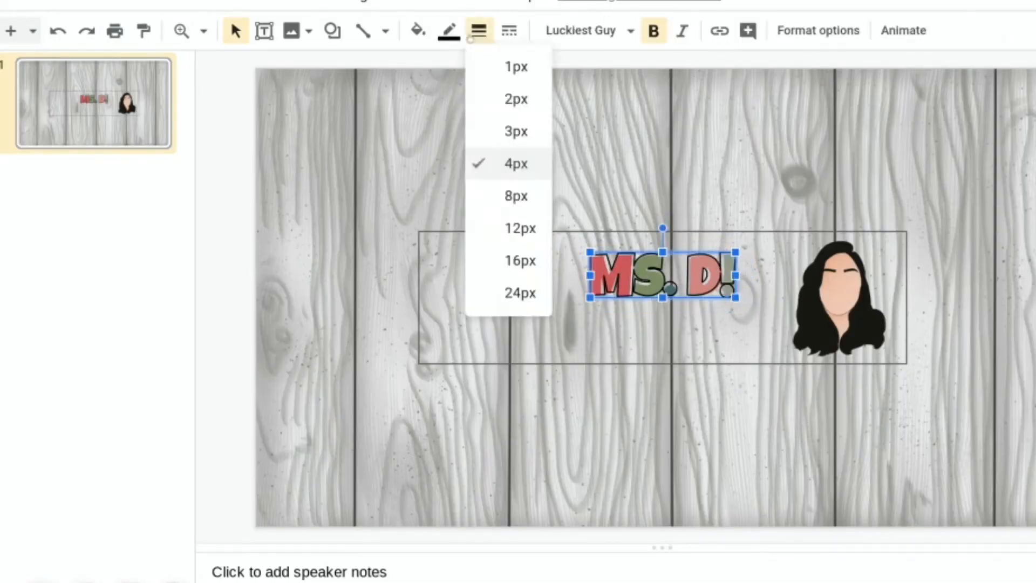
click(509, 200)
click(558, 211)
click(631, 280)
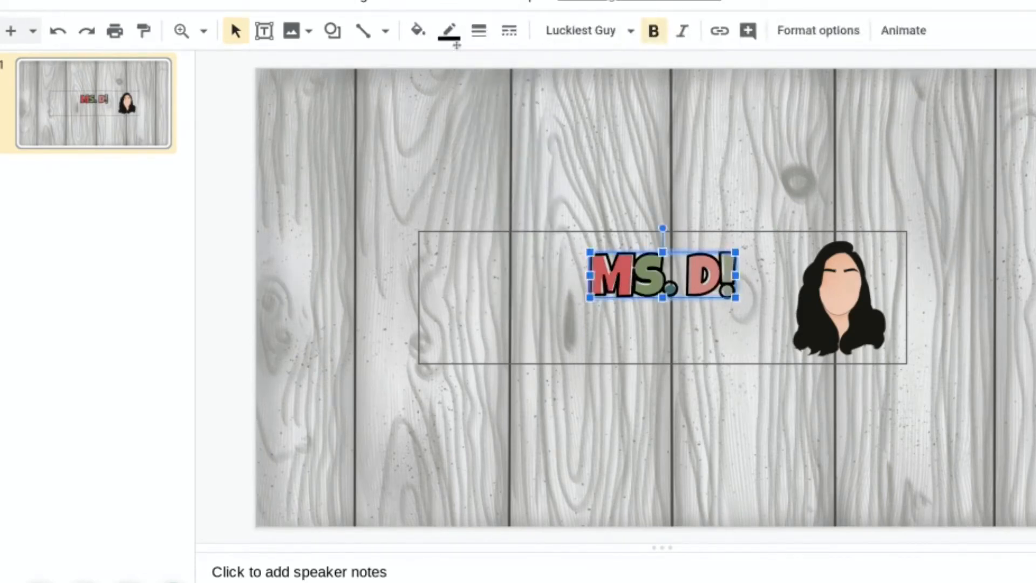
click(475, 33)
click(514, 164)
click(494, 465)
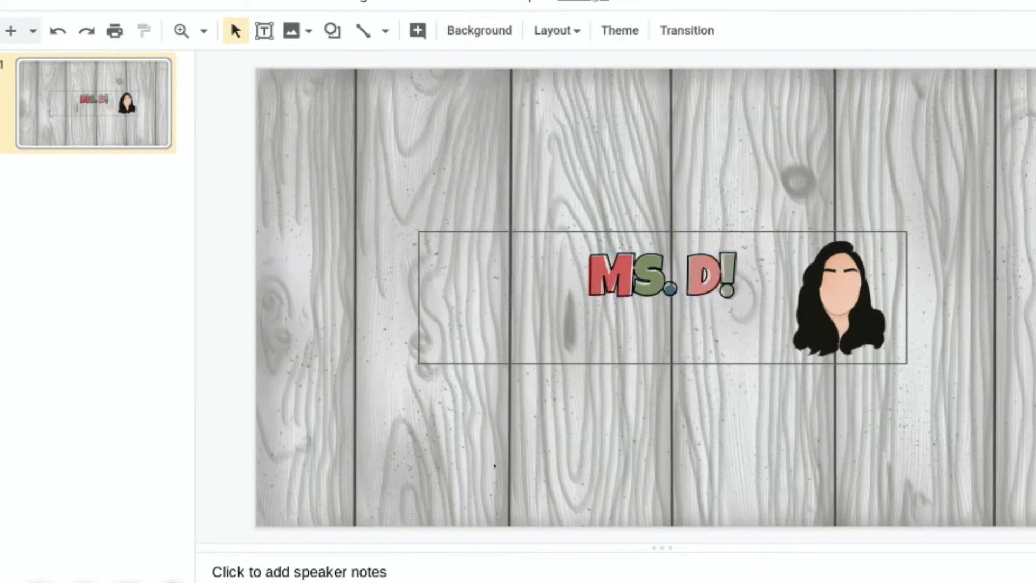
Group the "Ms. D!" word art with its colored text, and the "In the classroom" word art with its colored text.
click(611, 266)
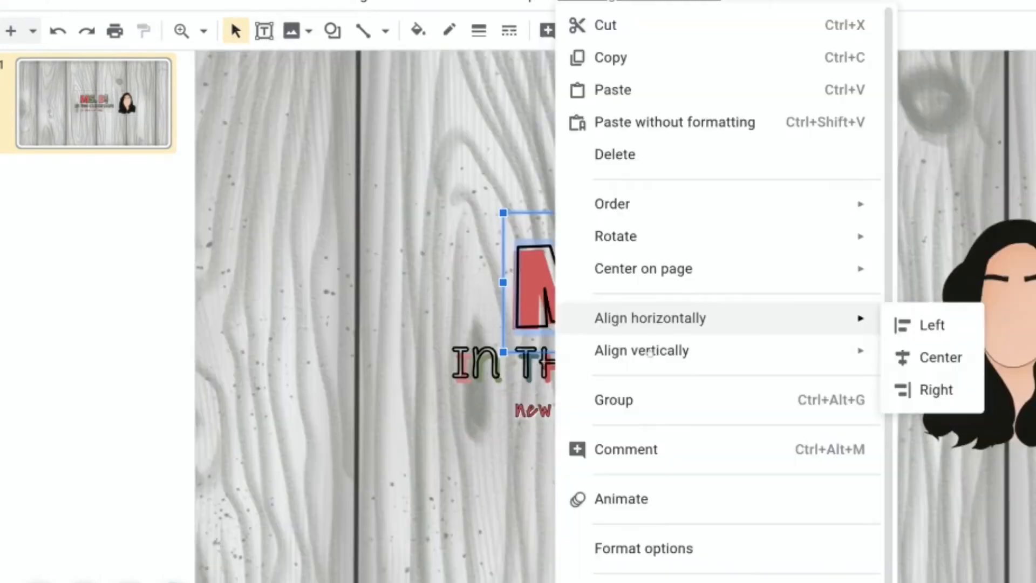
key(Escape)
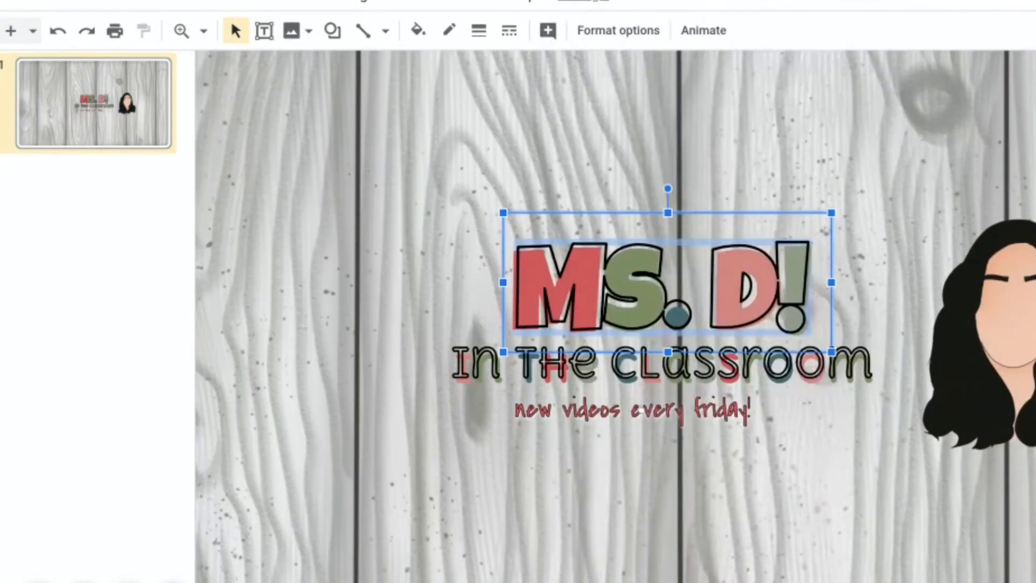
click(467, 361)
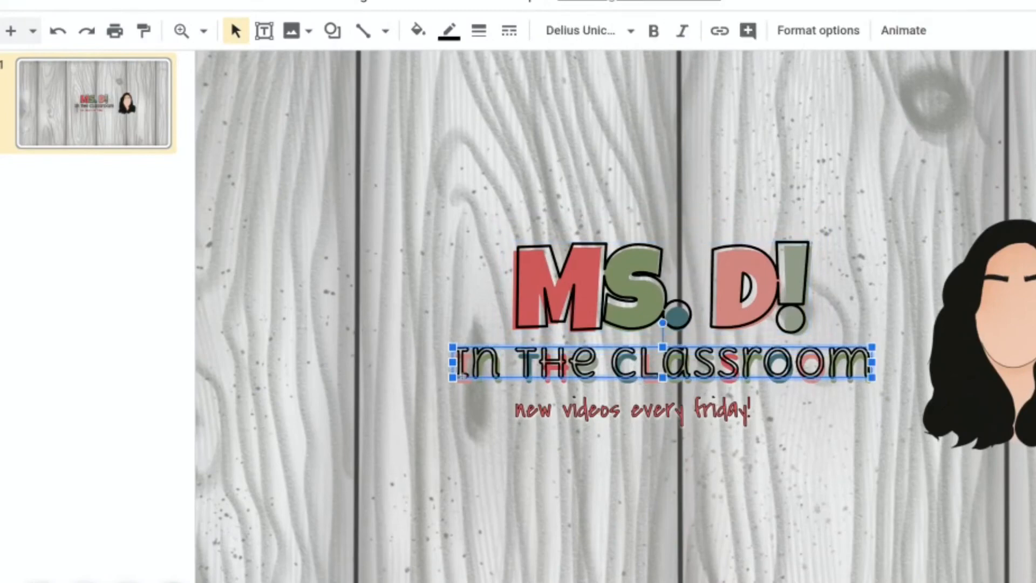
key(Escape)
click(465, 360)
shift+click(470, 361)
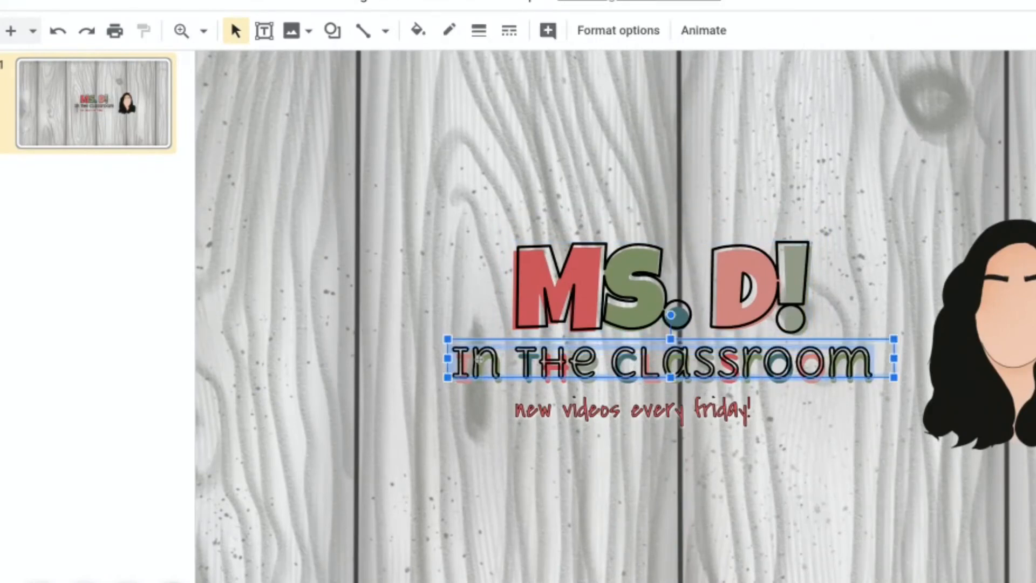
right_click(484, 359)
click(556, 400)
key(Escape)
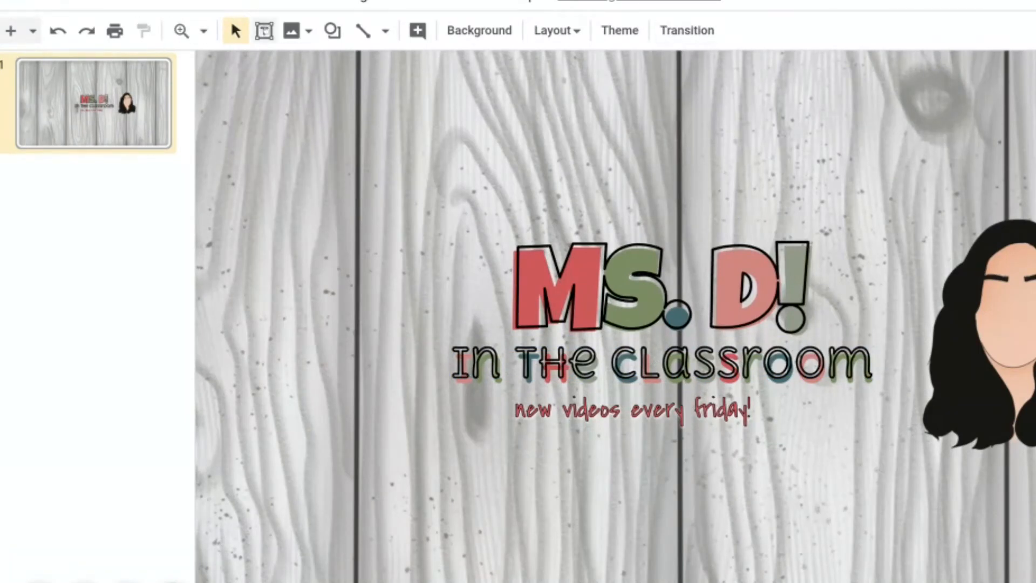
Move the "new videos every friday!" line so it sits centered directly beneath "In the classroom".
click(204, 31)
click(259, 69)
drag(692, 344, 688, 373)
click(732, 422)
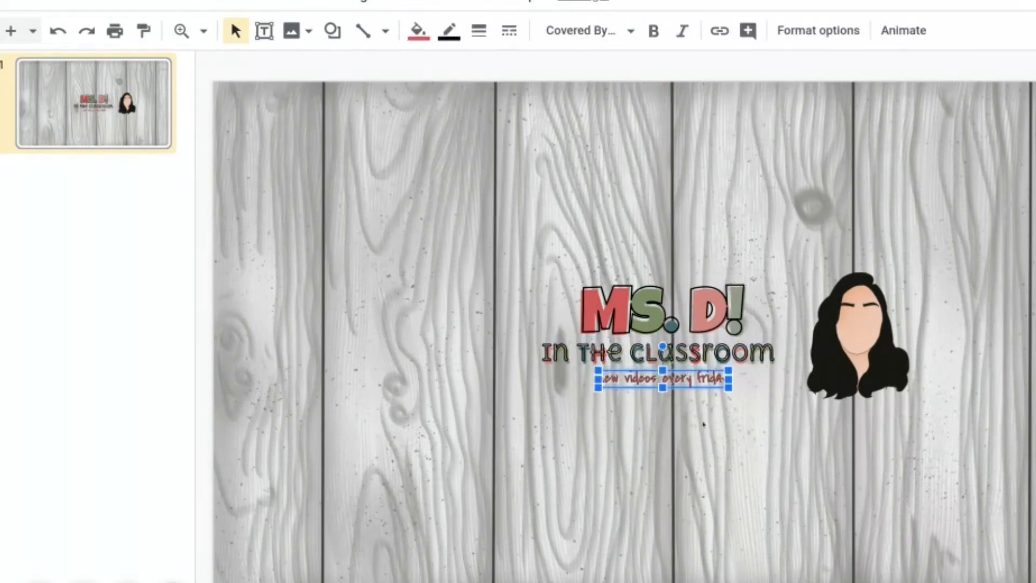
click(734, 488)
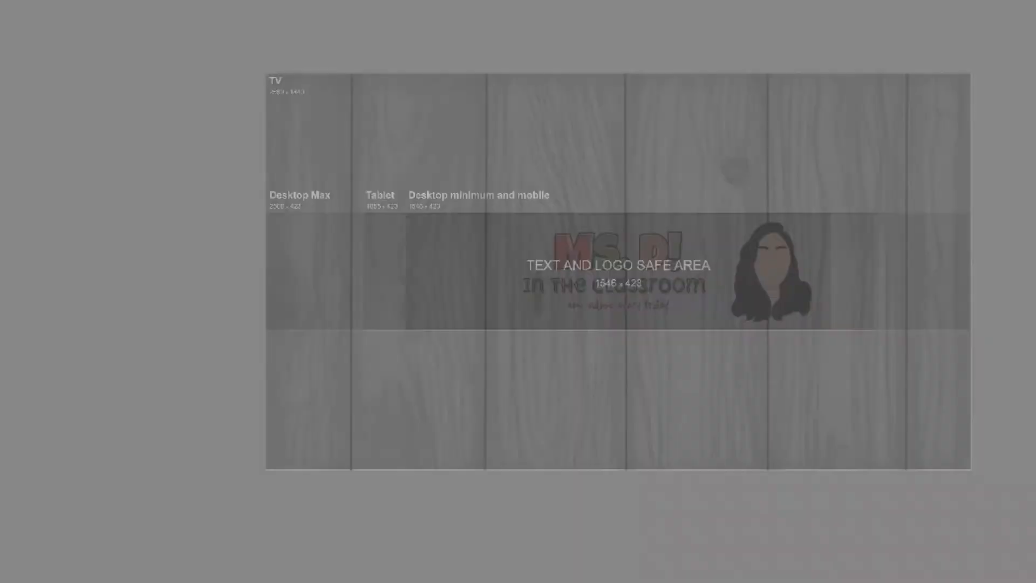